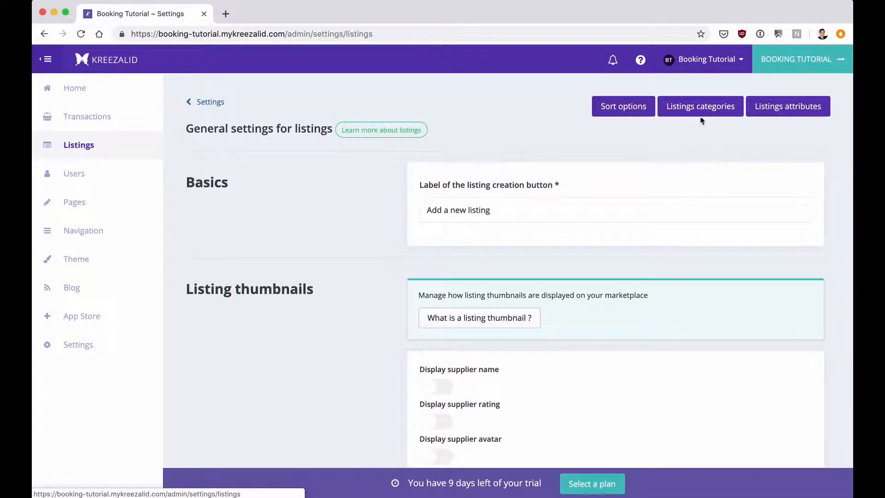
# Create a new listing category with the name and page title "Apartment"
pyautogui.click(700, 110)
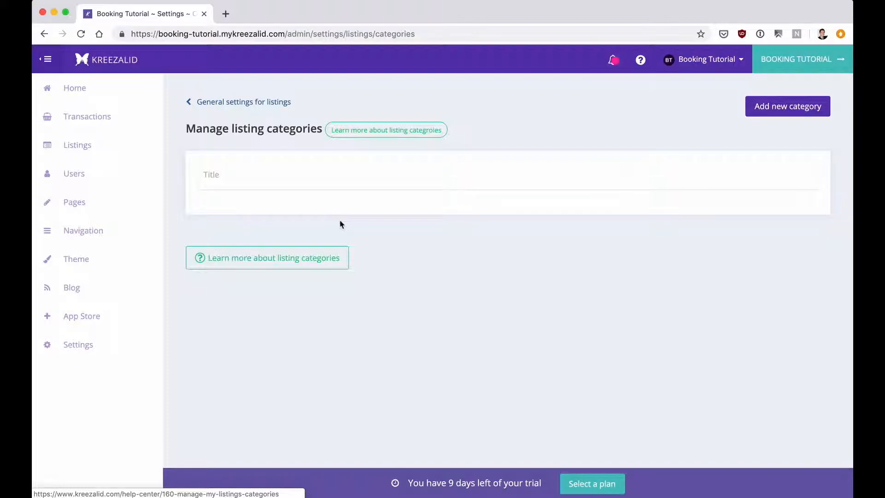
pyautogui.click(760, 113)
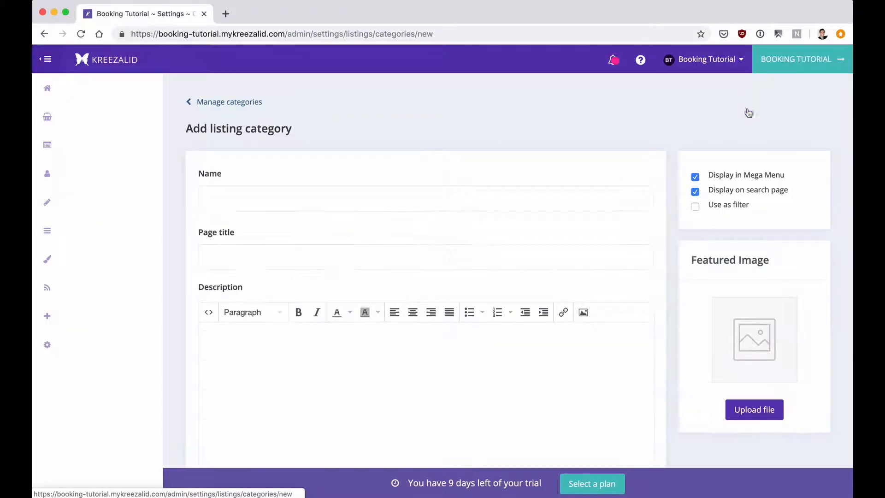
pyautogui.click(234, 201)
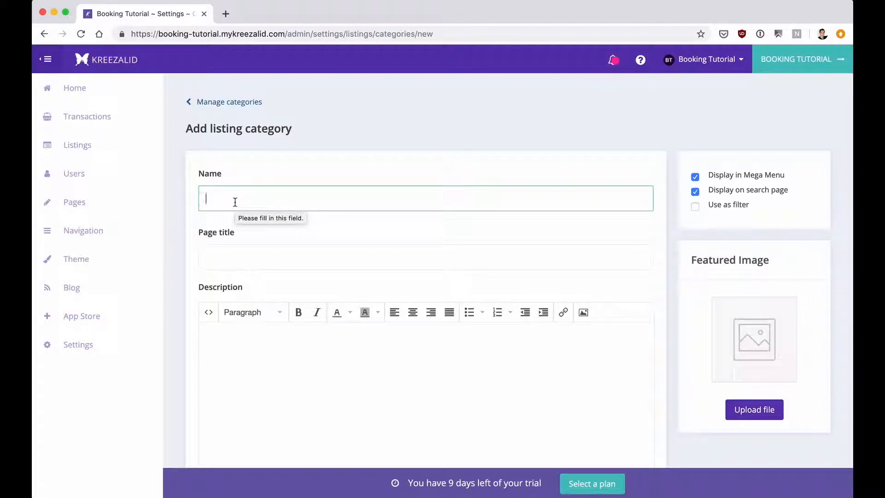
pyautogui.write('A')
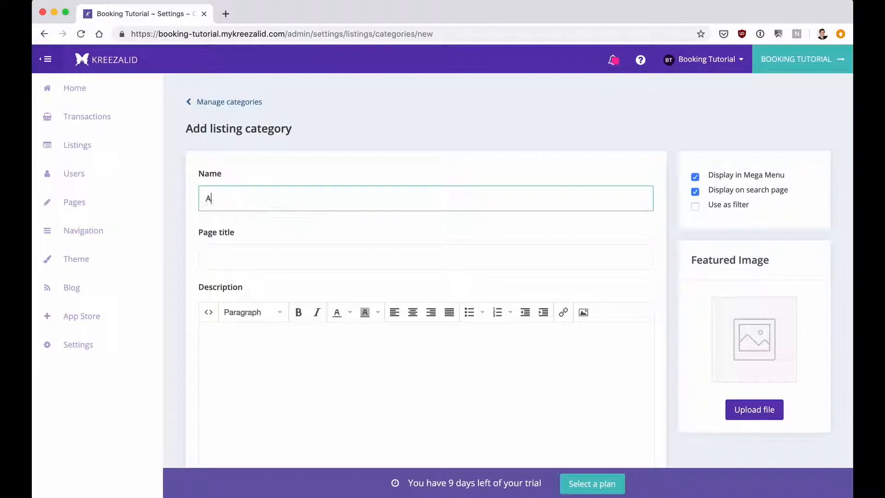
pyautogui.write('partment')
pyautogui.click(221, 254)
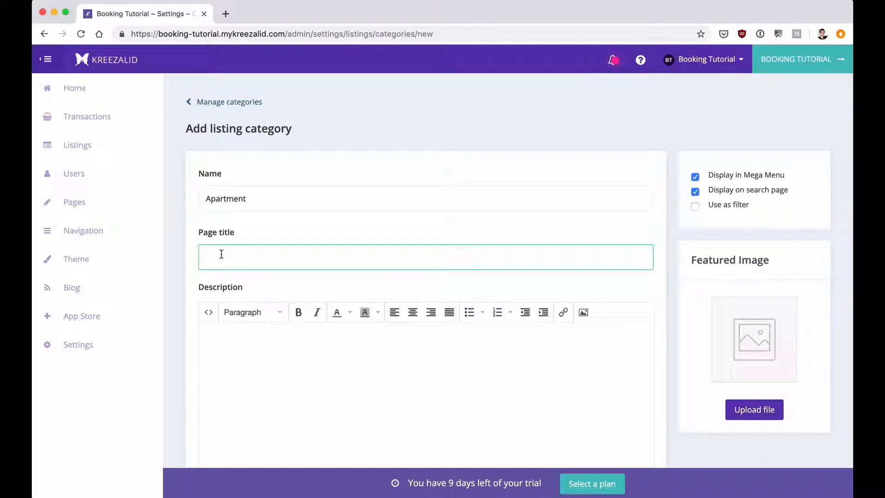
pyautogui.write('Apartment')
# Enter the category description "Rent a fancy apartment with us!" and save the Apartment category
pyautogui.click(277, 350)
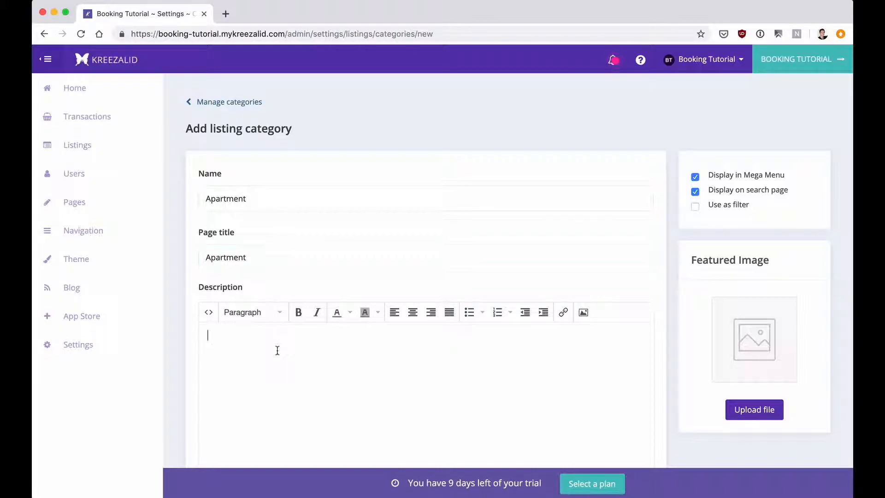
pyautogui.scroll(-3, 281, 341)
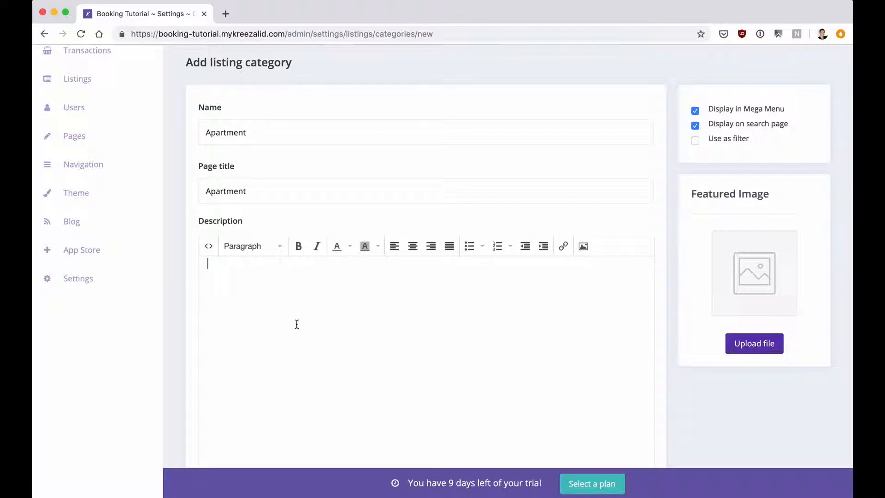
pyautogui.write('Rent a fancy apartment with us!')
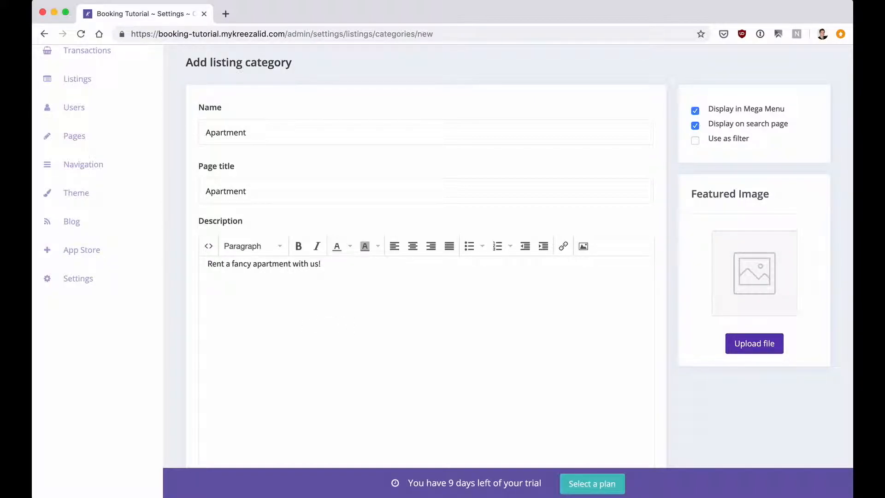
pyautogui.scroll(-2, 679, 318)
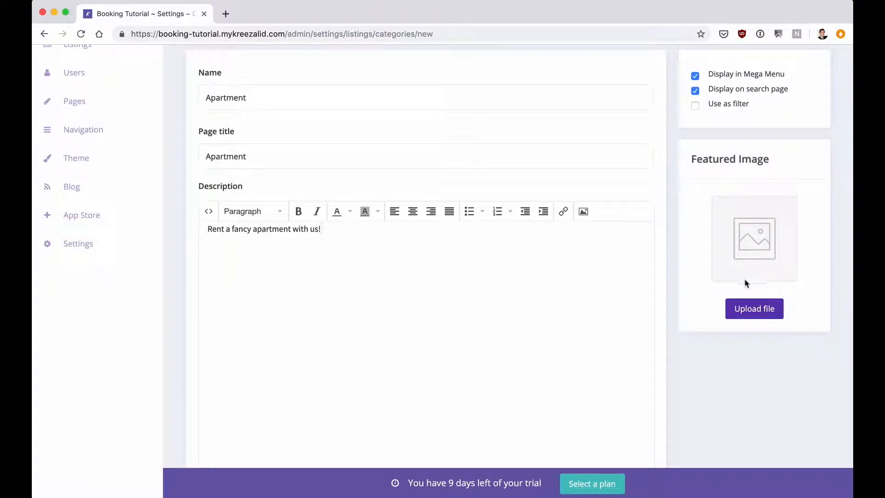
pyautogui.scroll(-10, 711, 313)
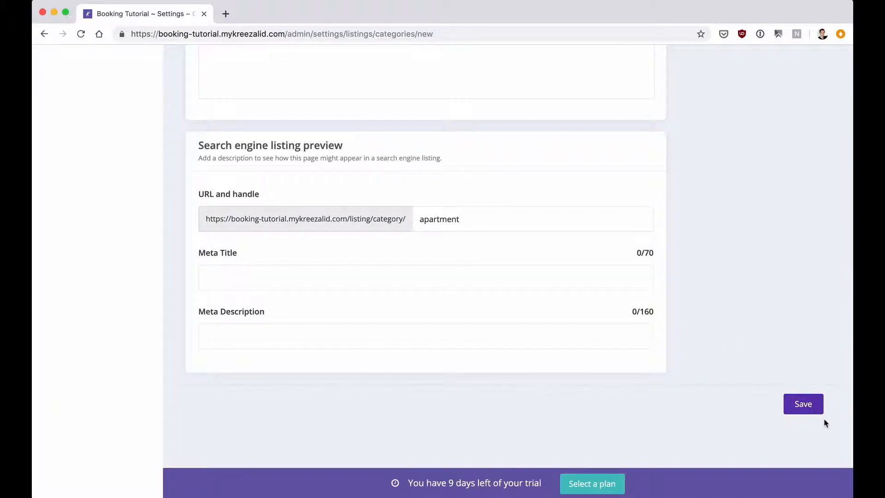
pyautogui.click(803, 404)
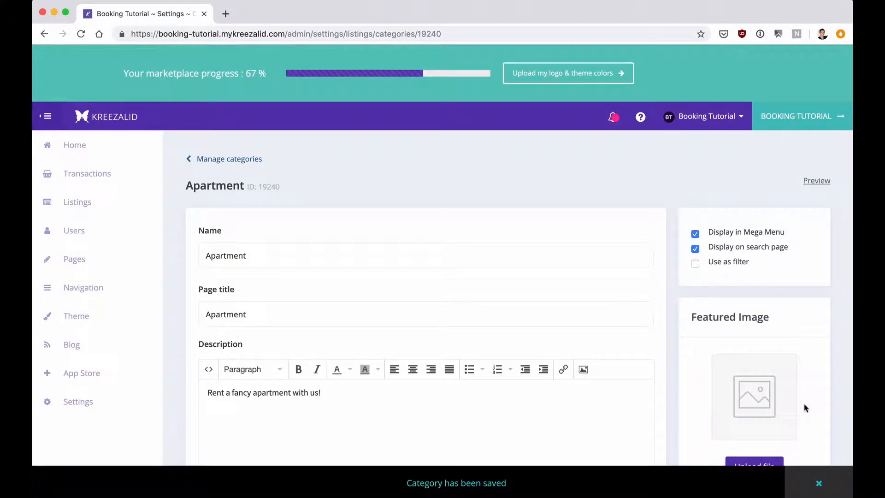
# Return to the category list and start another listing category with the name and page title "House"
pyautogui.moveTo(806, 408); pyautogui.dragTo(200, 185)
pyautogui.click(218, 162)
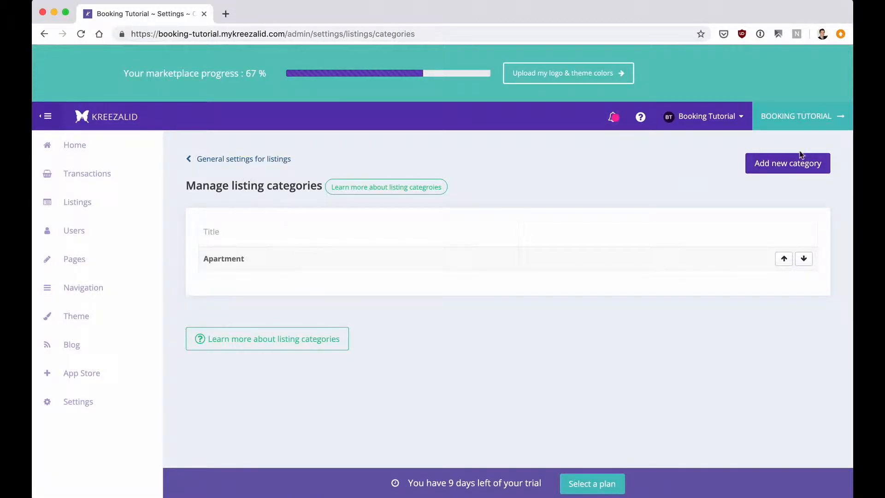
pyautogui.click(793, 167)
pyautogui.click(251, 253)
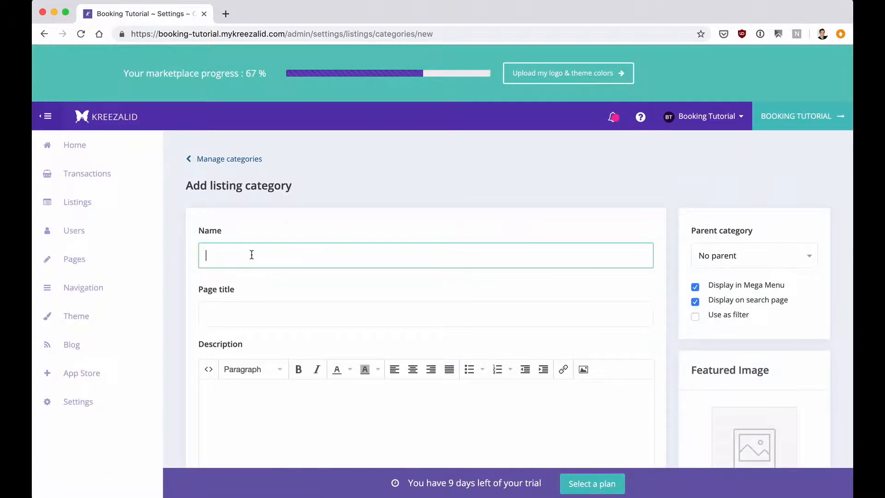
pyautogui.write('House')
pyautogui.click(218, 307)
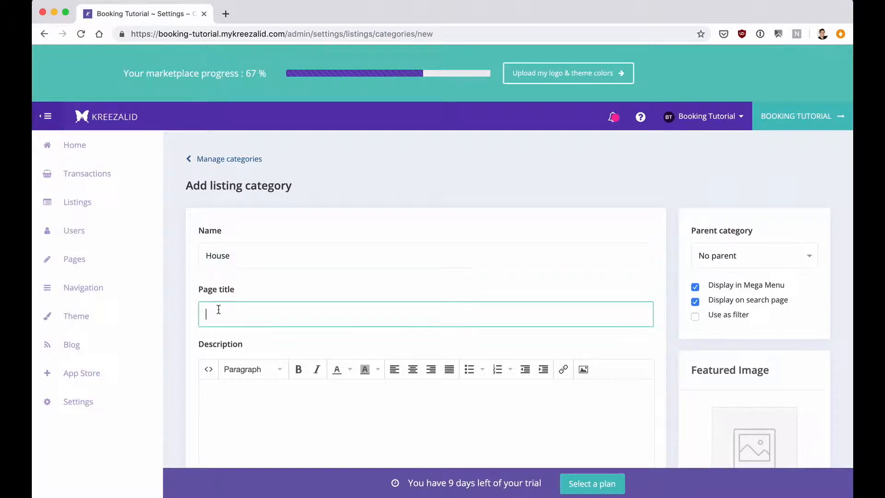
pyautogui.write('House')
# Enter the House category description "A little house for rent would be nice, wouldn't it?"
pyautogui.scroll(-1, 264, 353)
pyautogui.click(278, 363)
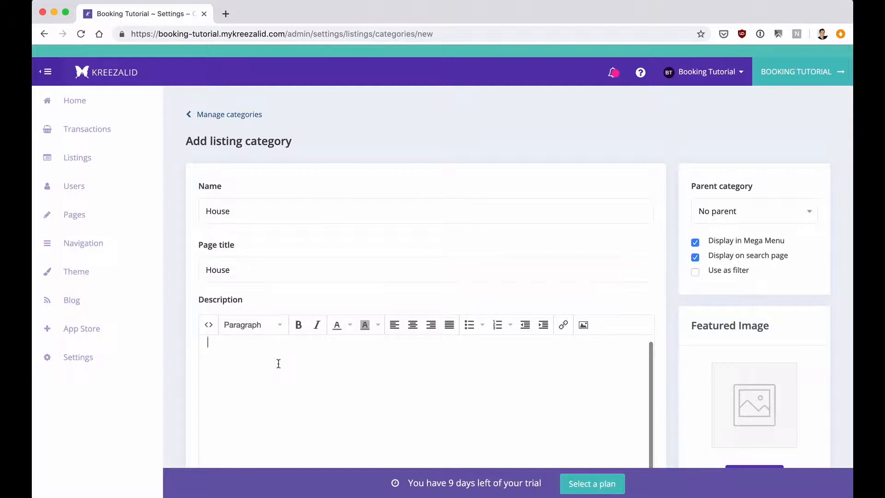
pyautogui.scroll(-1, 278, 363)
pyautogui.write('A')
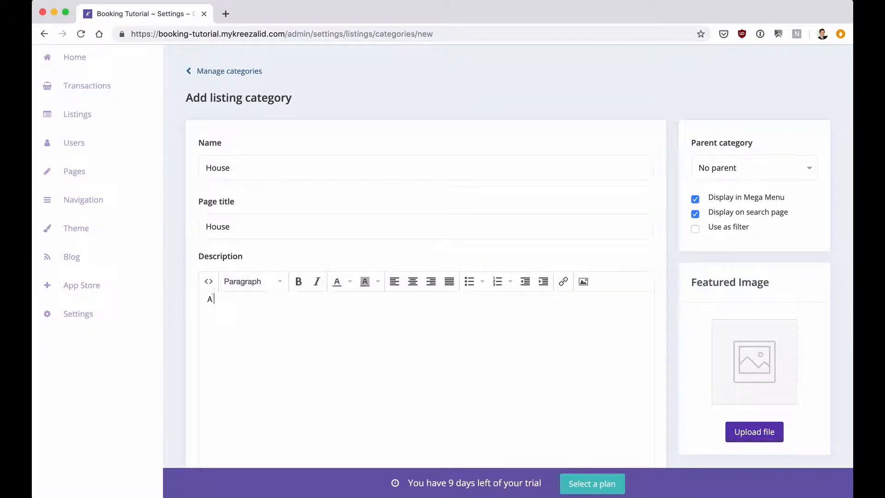
pyautogui.write(' littl')
pyautogui.press('BackSpace')
pyautogui.write('tle house for tent would be nice')
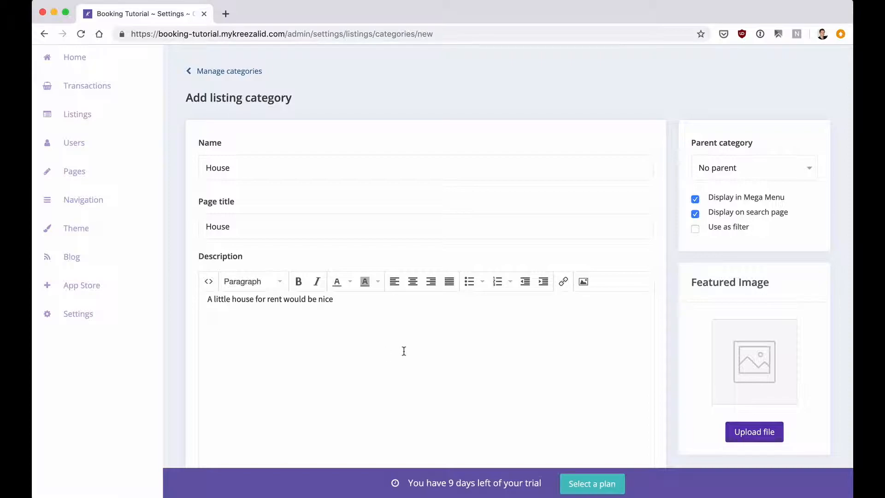
pyautogui.write(", wouldn't it?")
# Save the House category and go back to the list of listing categories
pyautogui.scroll(-2, 492, 347)
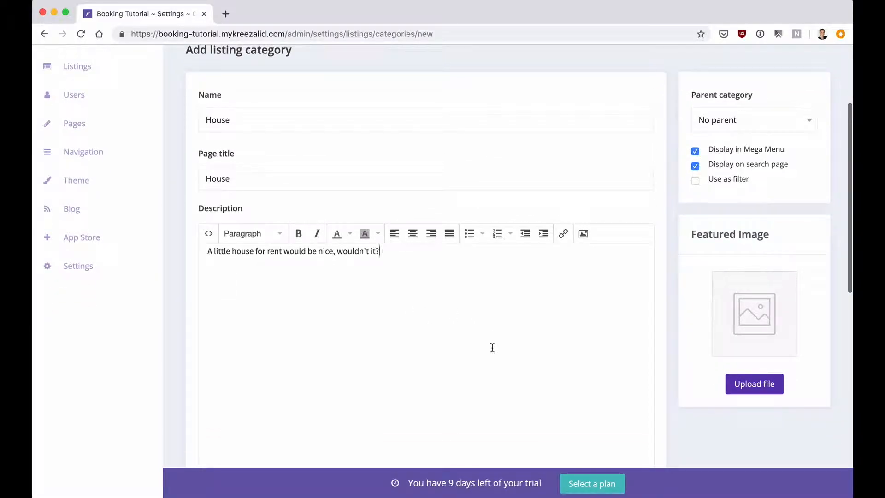
pyautogui.scroll(-3, 737, 254)
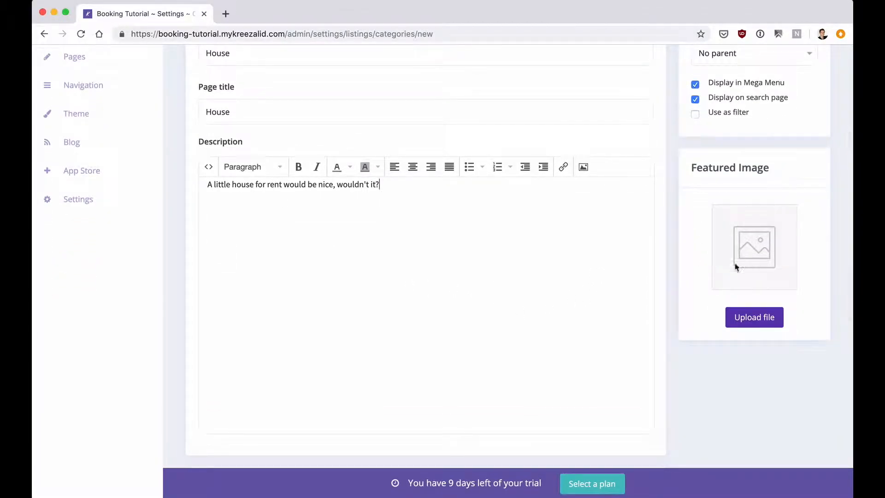
pyautogui.scroll(-3, 733, 276)
pyautogui.scroll(-6, 401, 322)
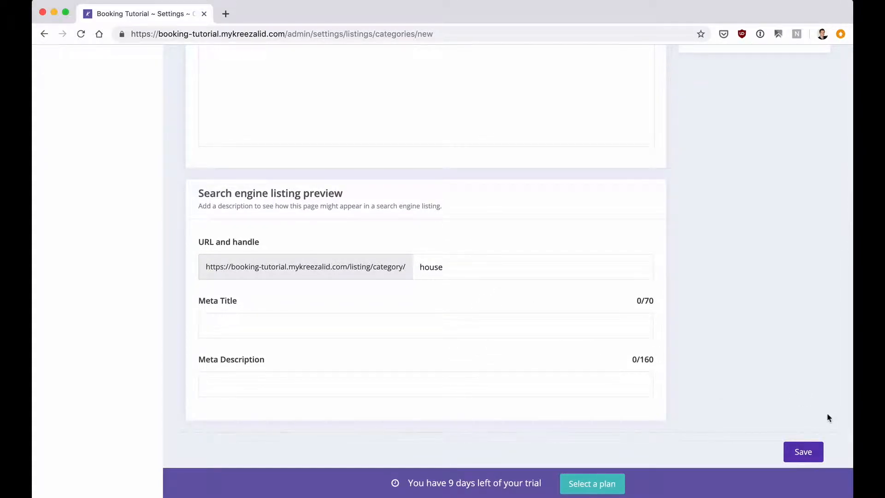
pyautogui.click(802, 454)
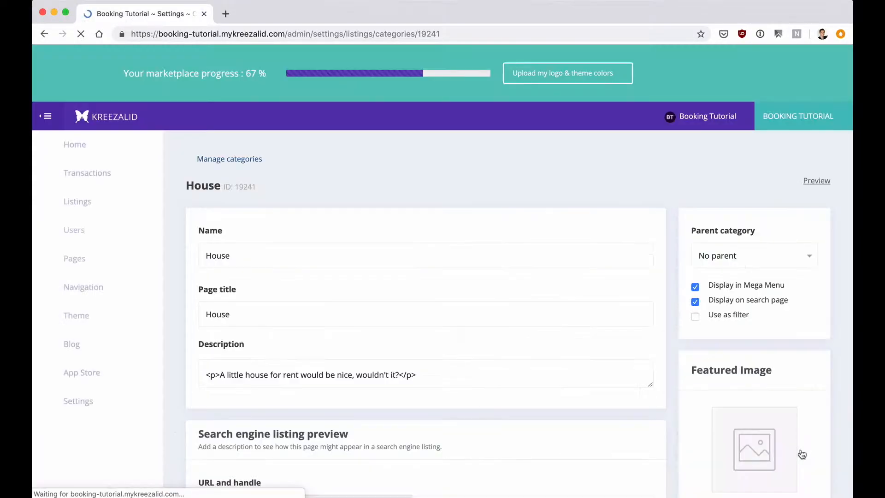
pyautogui.click(255, 163)
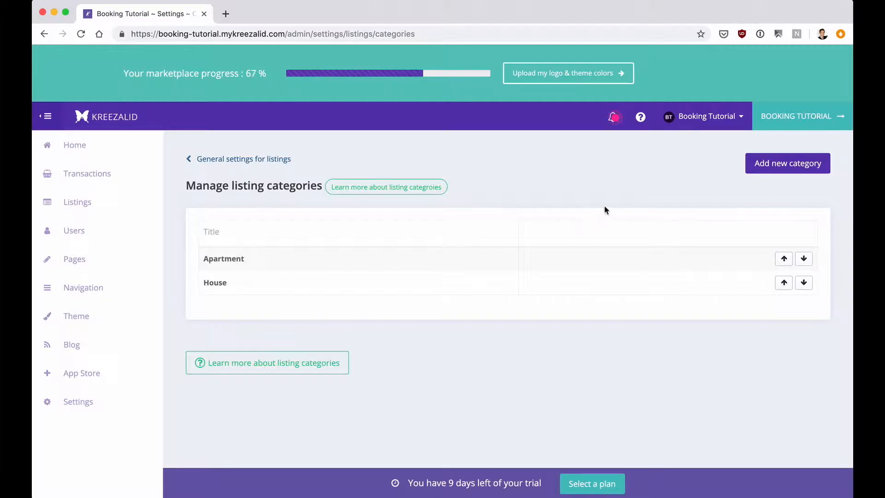
# Create a new listing attribute titled "Amenities" and set its type to Checkbox
pyautogui.click(226, 160)
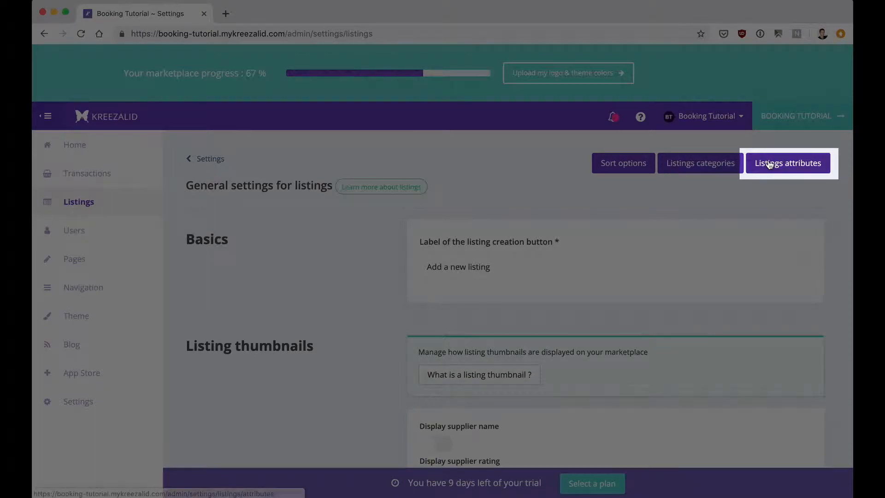
pyautogui.click(767, 164)
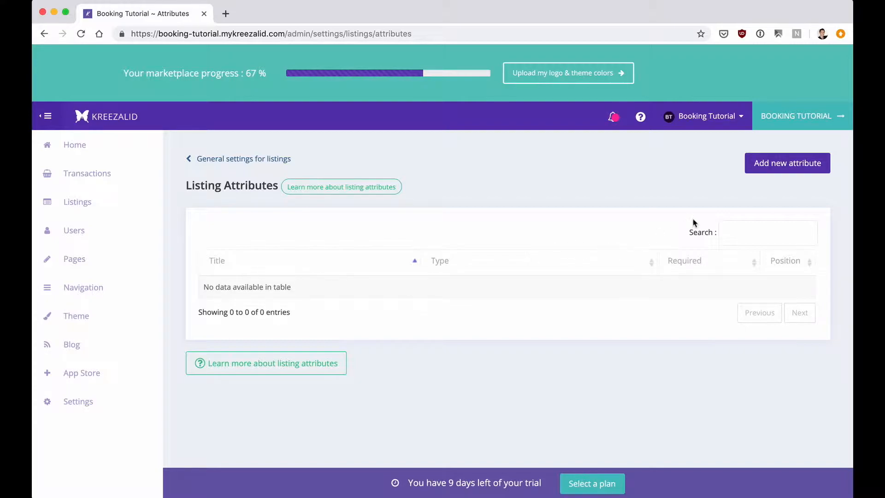
pyautogui.click(767, 171)
pyautogui.click(229, 261)
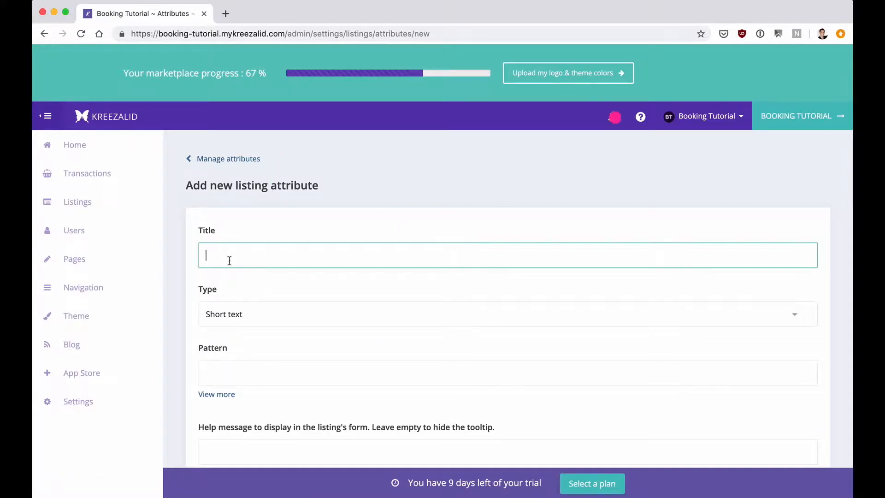
pyautogui.write('Amenities')
pyautogui.scroll(-2, 248, 311)
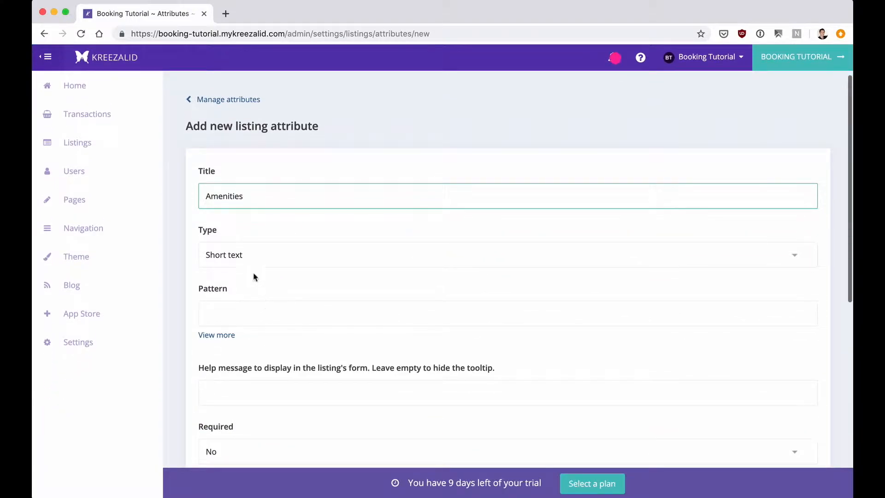
pyautogui.click(255, 259)
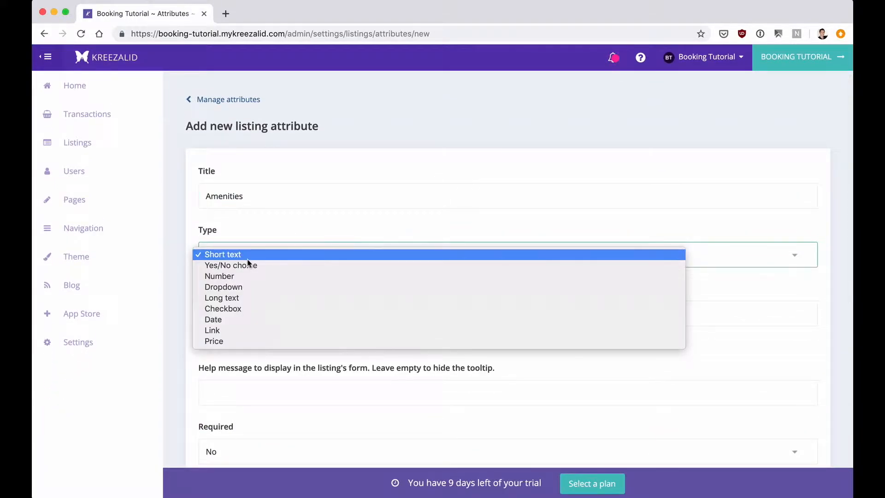
pyautogui.click(248, 311)
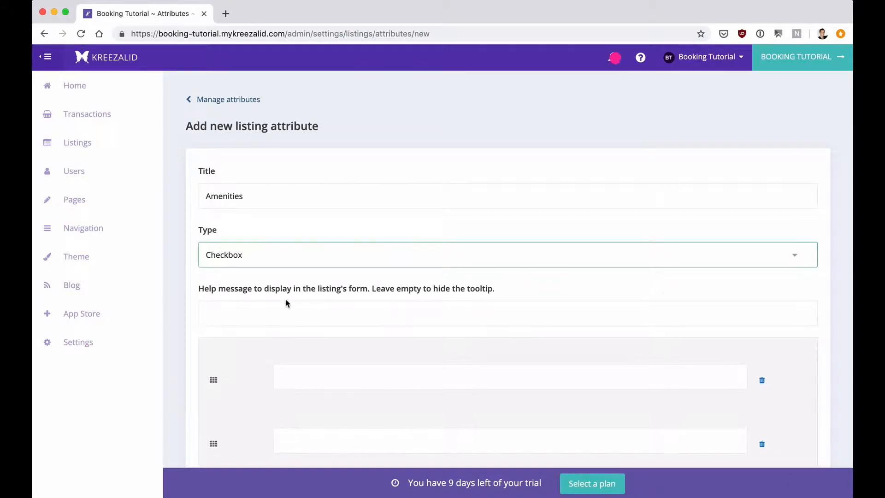
# Fill in three checkbox options for the Amenities attribute: "Kitchen", "WIFI" and "Free parking on premises"
pyautogui.scroll(-3, 286, 303)
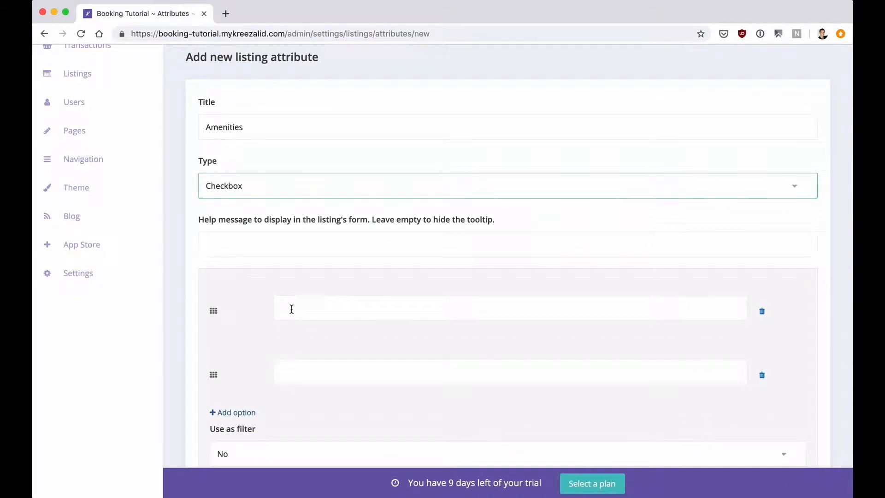
pyautogui.click(293, 309)
pyautogui.scroll(-2, 294, 308)
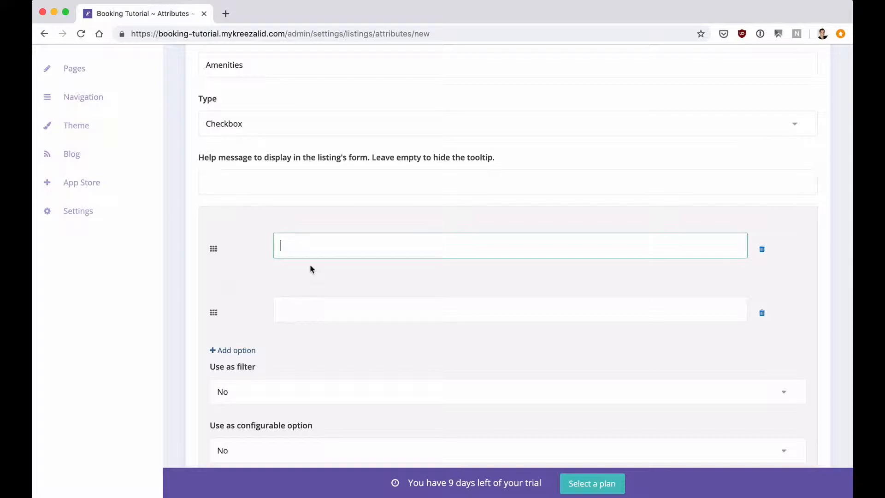
pyautogui.write('Kitchen')
pyautogui.click(311, 313)
pyautogui.write('W')
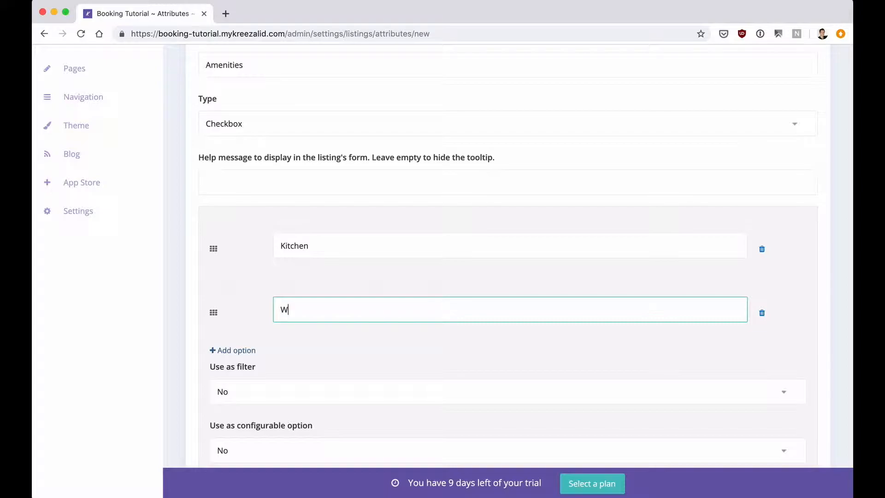
pyautogui.write('IFI')
pyautogui.click(234, 350)
pyautogui.click(321, 373)
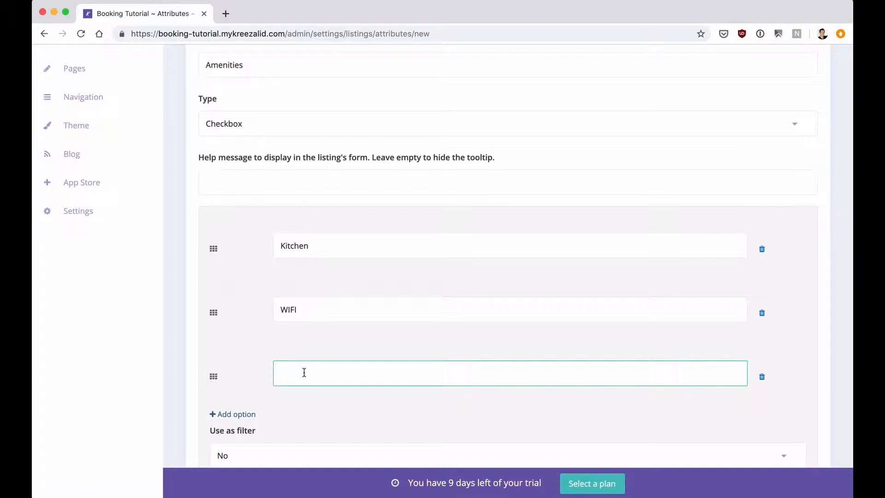
pyautogui.write('Free parking on premises')
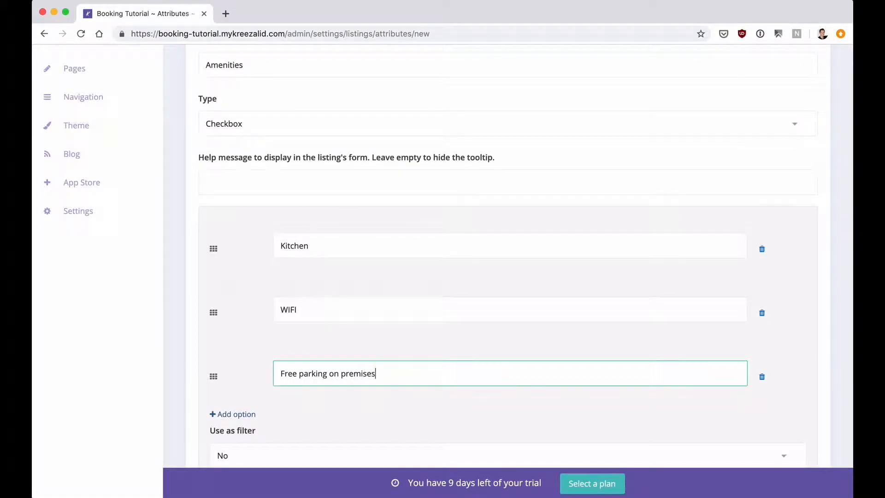
# Add two more checkbox options to the Amenities attribute: "Cable TV" and "Smoke detector"
pyautogui.scroll(-1, 305, 397)
pyautogui.click(245, 401)
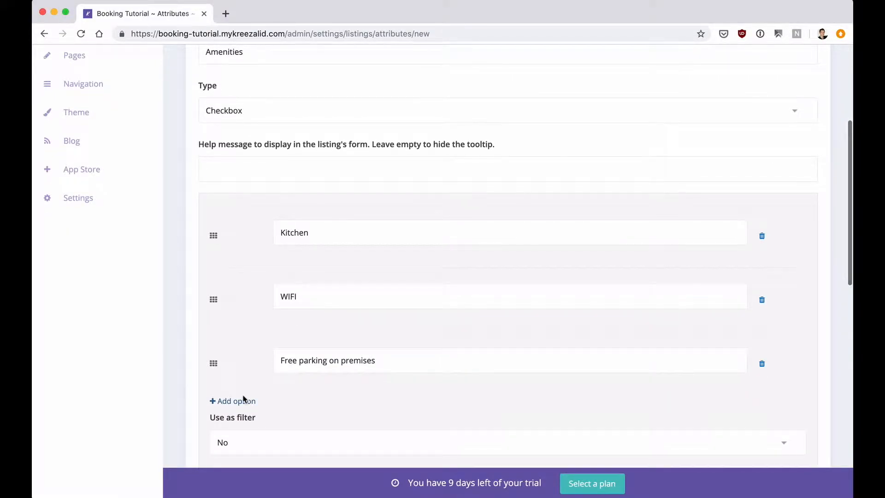
pyautogui.click(310, 419)
pyautogui.write('Car')
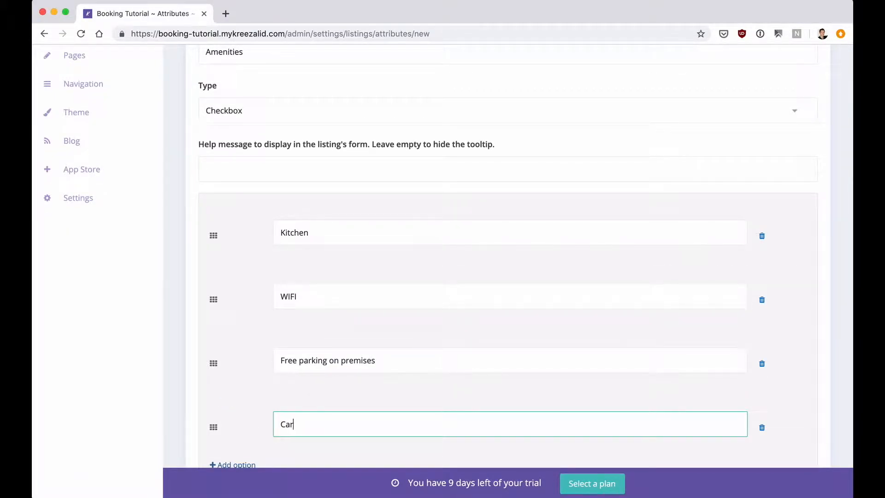
pyautogui.write('le TV')
pyautogui.scroll(-4, 277, 392)
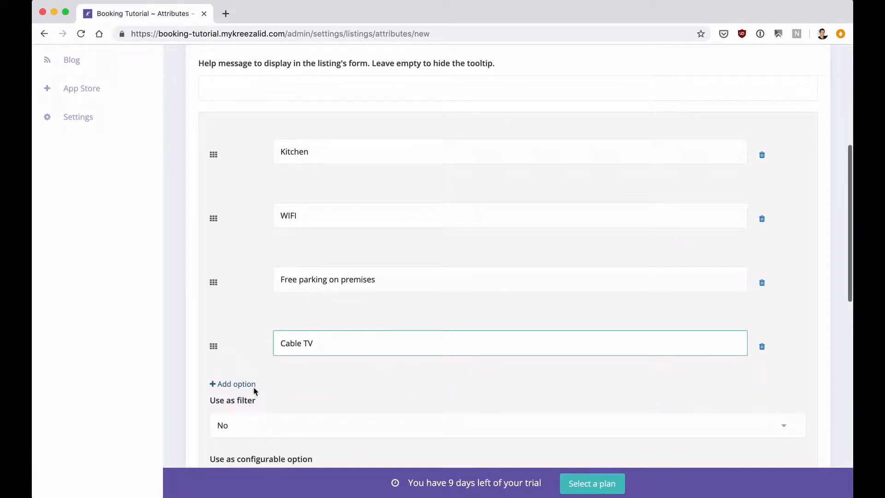
pyautogui.click(249, 383)
pyautogui.click(311, 408)
pyautogui.write('Smoke detector')
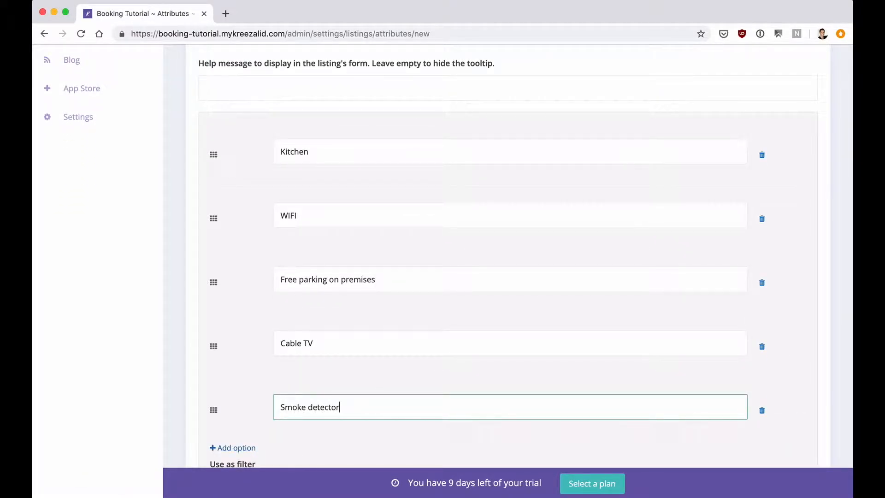
# Add another checkbox option named "Extra pillows and blankets" below "Smoke detector"
pyautogui.click(243, 446)
pyautogui.scroll(-3, 299, 396)
pyautogui.click(305, 330)
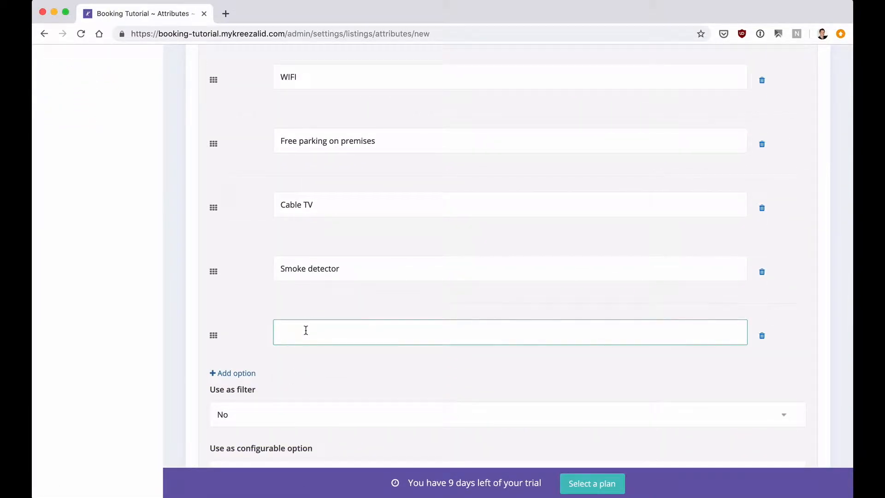
pyautogui.write('Extra pillows')
pyautogui.write('and blankets')
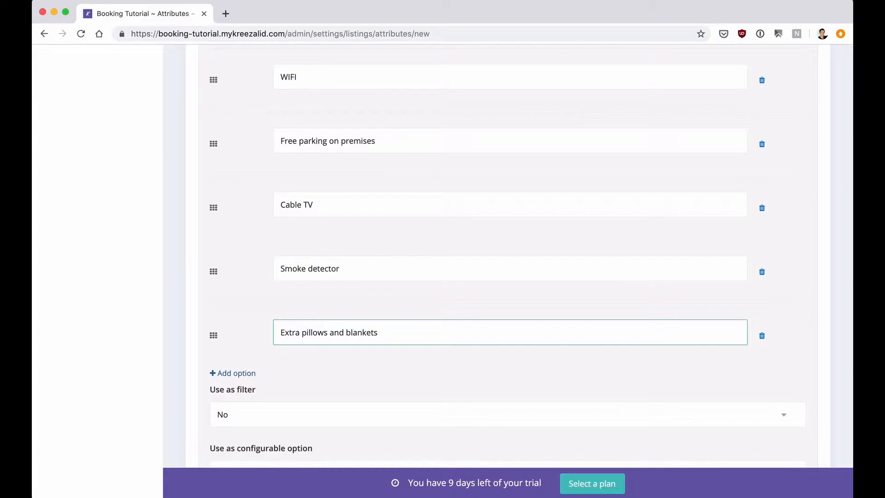
# Enable the Amenities attribute as a filter by setting "Use as filter" to Yes
pyautogui.scroll(-3, 293, 328)
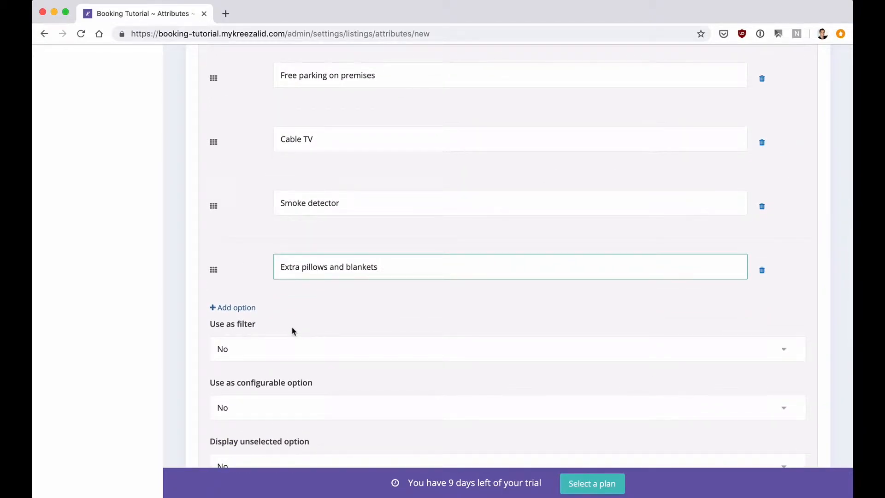
pyautogui.scroll(-4, 291, 329)
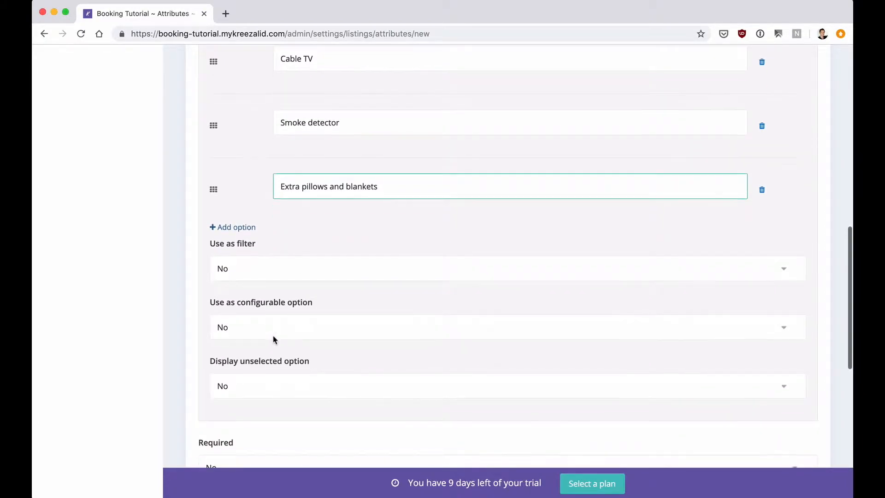
pyautogui.click(262, 271)
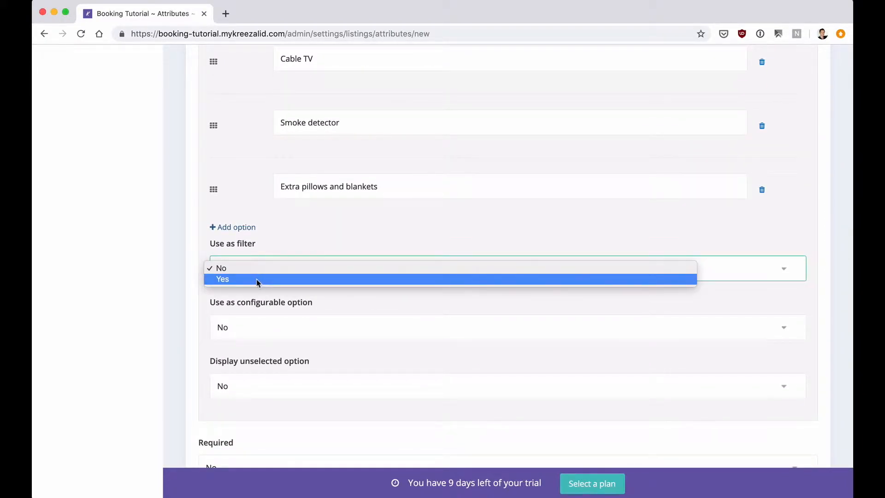
pyautogui.click(256, 279)
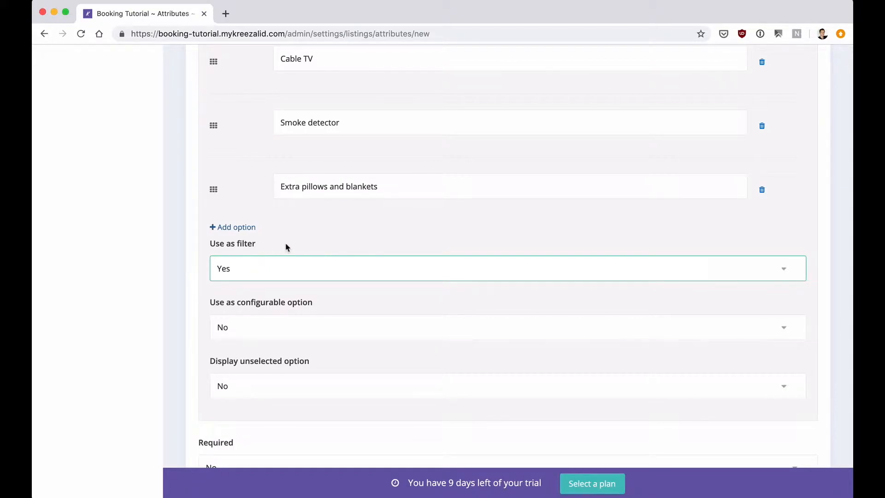
# Set "Display unselected option" to Yes for the Amenities attribute
pyautogui.scroll(2, 286, 247)
pyautogui.scroll(-1, 286, 243)
pyautogui.scroll(2, 286, 244)
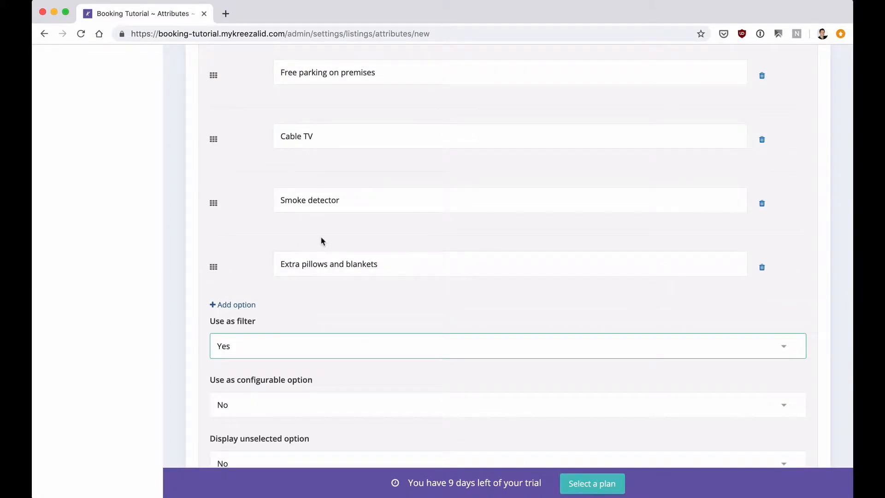
pyautogui.scroll(-5, 313, 240)
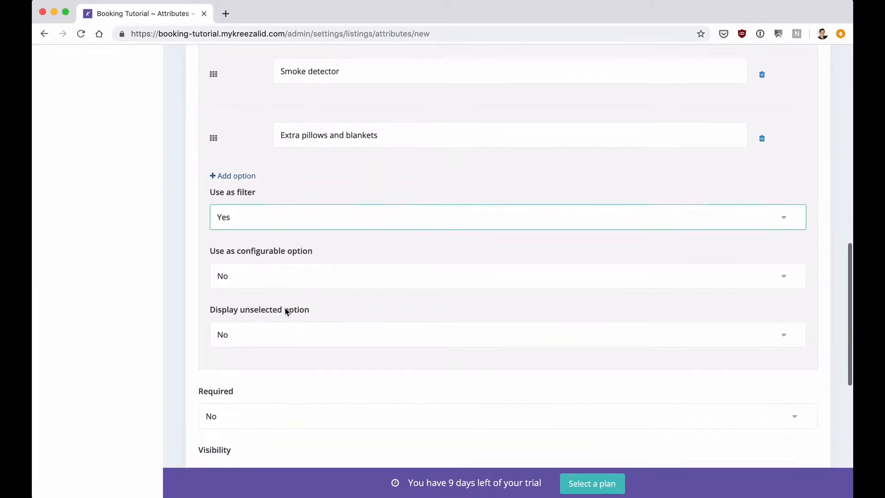
pyautogui.scroll(-2, 286, 311)
pyautogui.click(255, 282)
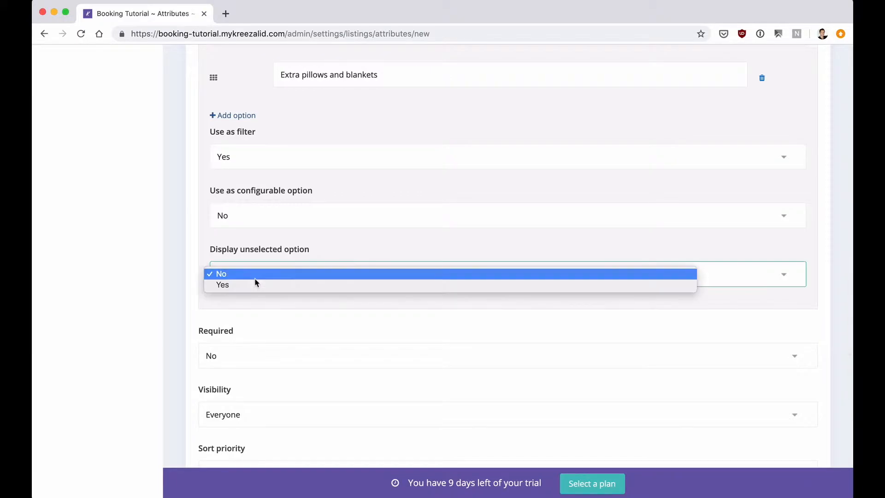
pyautogui.click(256, 286)
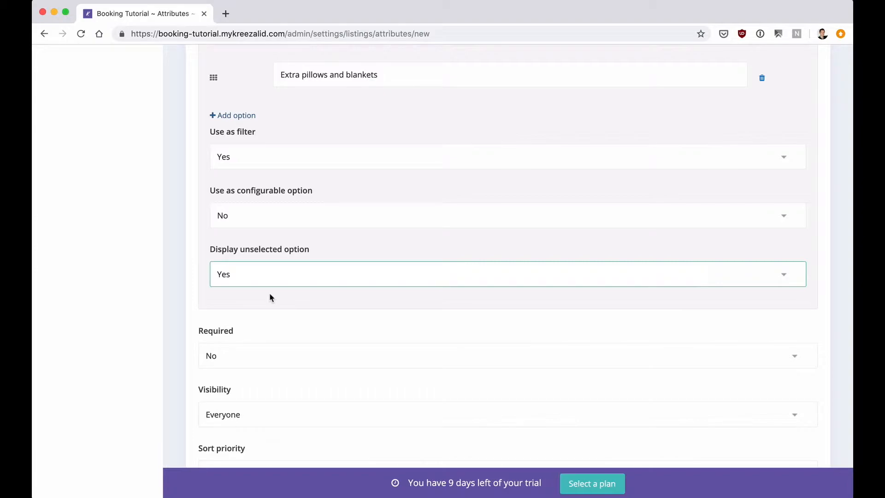
# Assign the Amenities attribute to the Apartment and House categories and save it
pyautogui.scroll(-3, 284, 323)
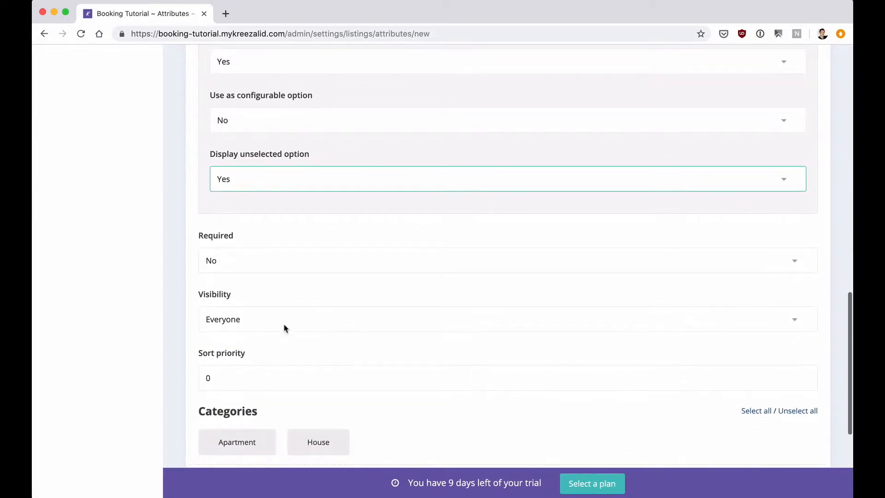
pyautogui.scroll(-1, 284, 328)
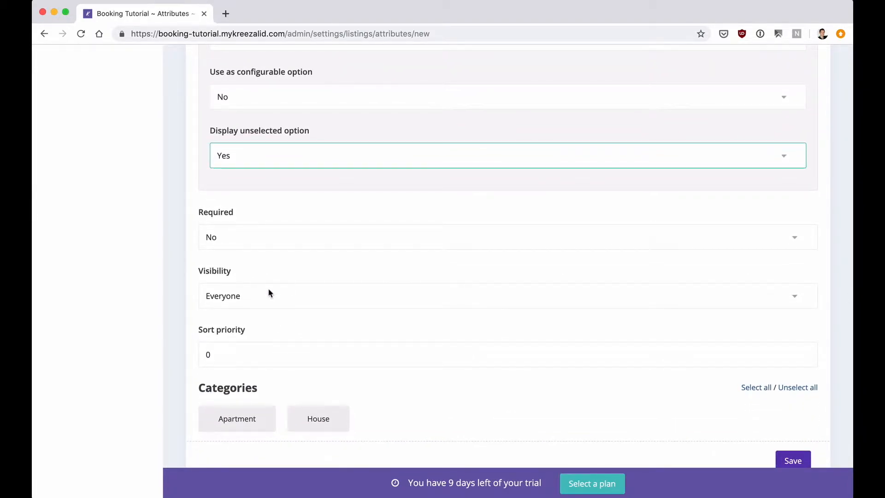
pyautogui.scroll(-2, 296, 309)
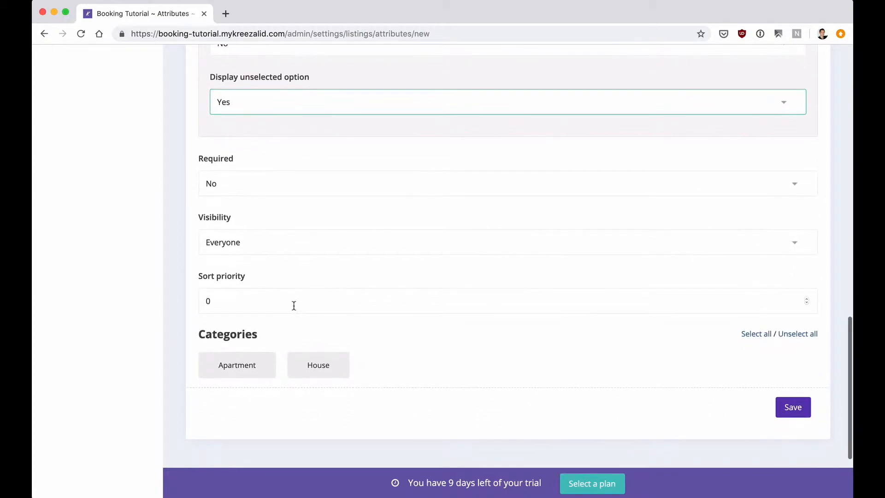
pyautogui.click(276, 369)
pyautogui.click(247, 371)
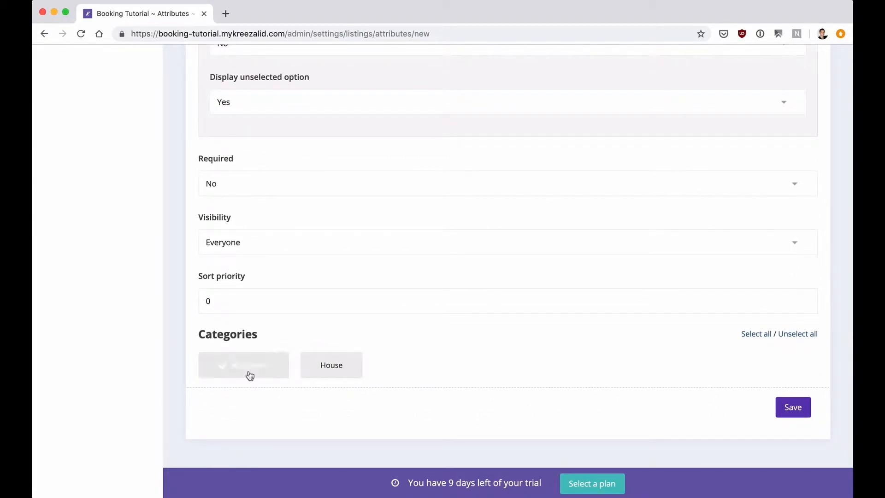
pyautogui.click(336, 368)
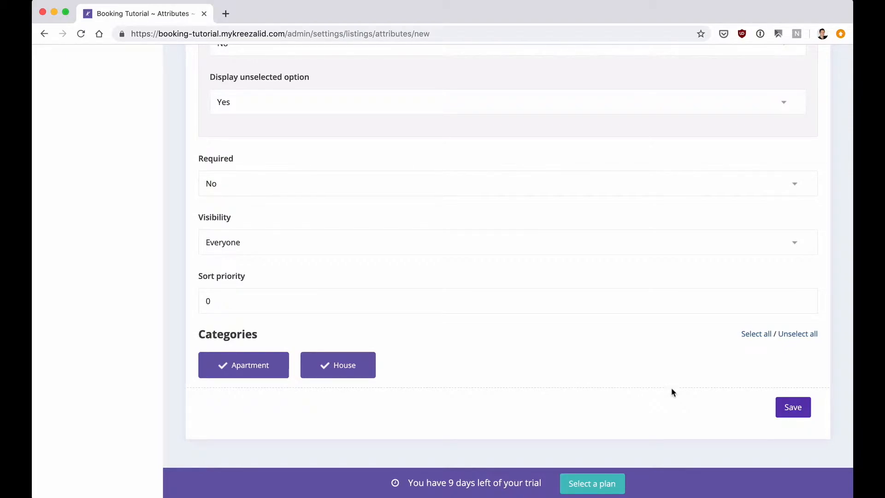
pyautogui.click(797, 411)
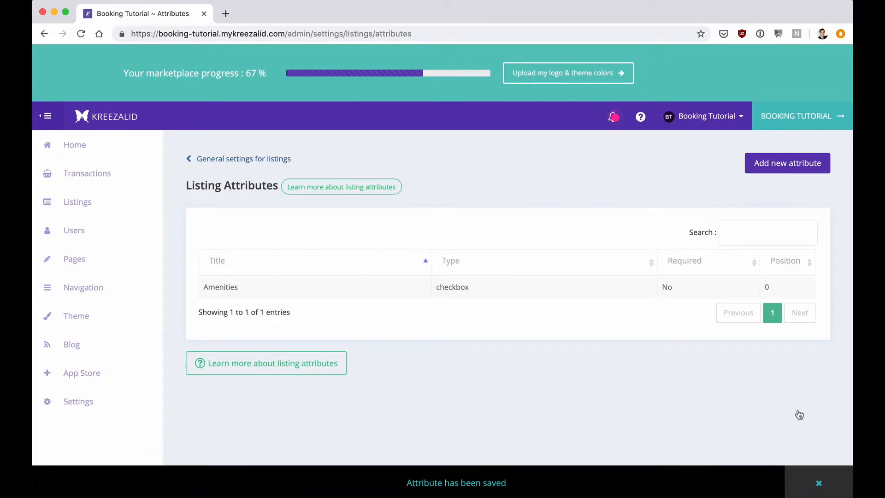
# Create a new listing attribute titled "Bathrooms" and set its type to Number
pyautogui.click(765, 164)
pyautogui.click(252, 250)
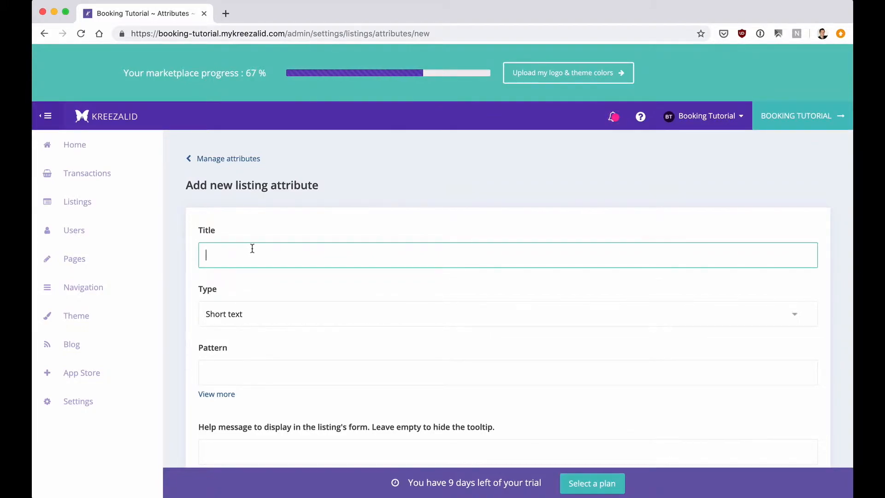
pyautogui.write('Bathrooms')
pyautogui.click(253, 315)
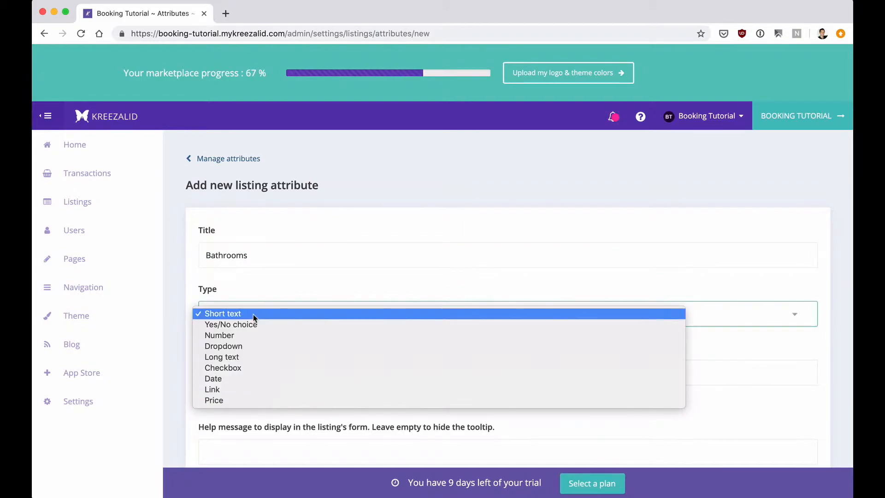
pyautogui.click(256, 338)
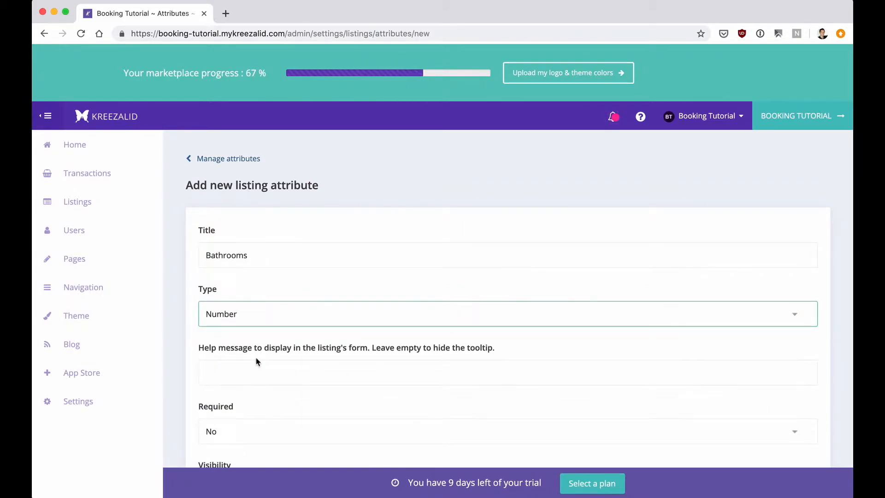
# Enter "How many bathrooms?" as the help message of the Bathrooms attribute
pyautogui.scroll(-3, 257, 361)
pyautogui.click(237, 272)
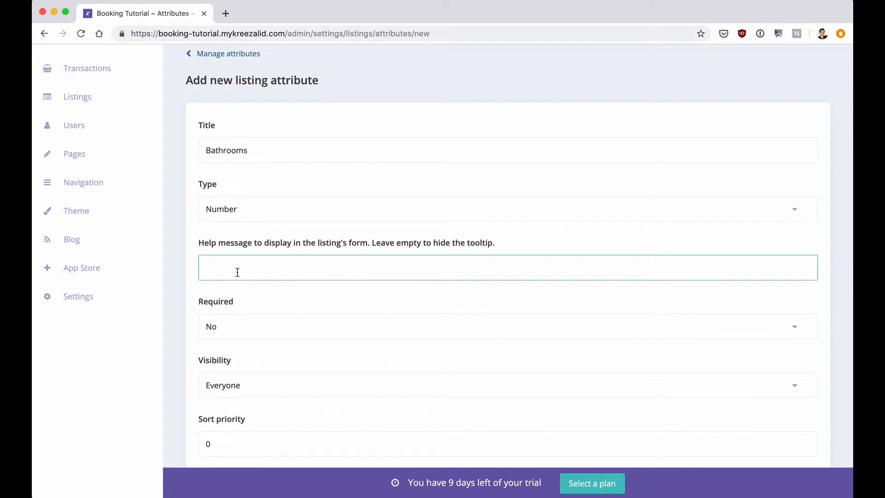
pyautogui.write('How many bathrooms?')
# Assign the Bathrooms attribute to the Apartment and House categories and save it
pyautogui.scroll(-3, 240, 321)
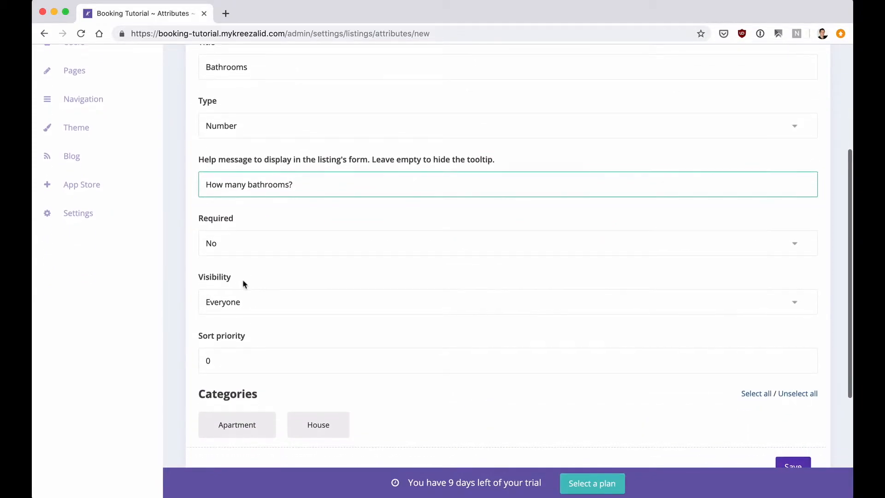
pyautogui.scroll(-2, 243, 282)
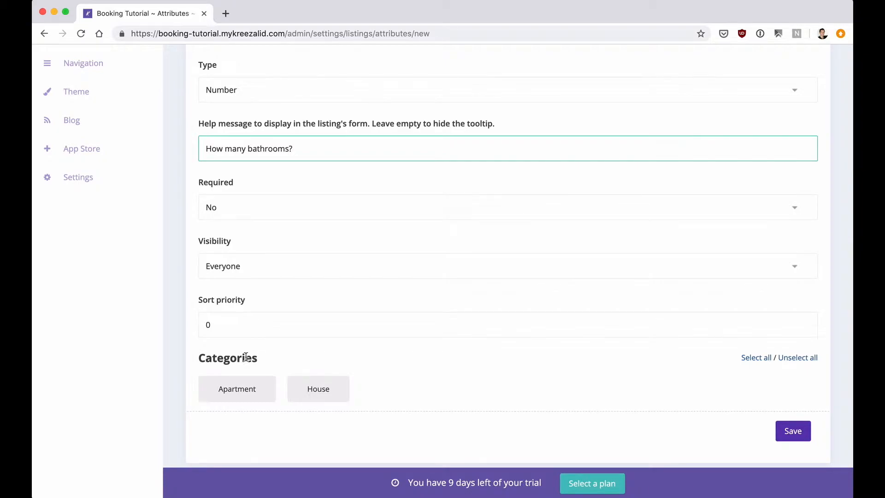
pyautogui.click(237, 391)
pyautogui.click(322, 393)
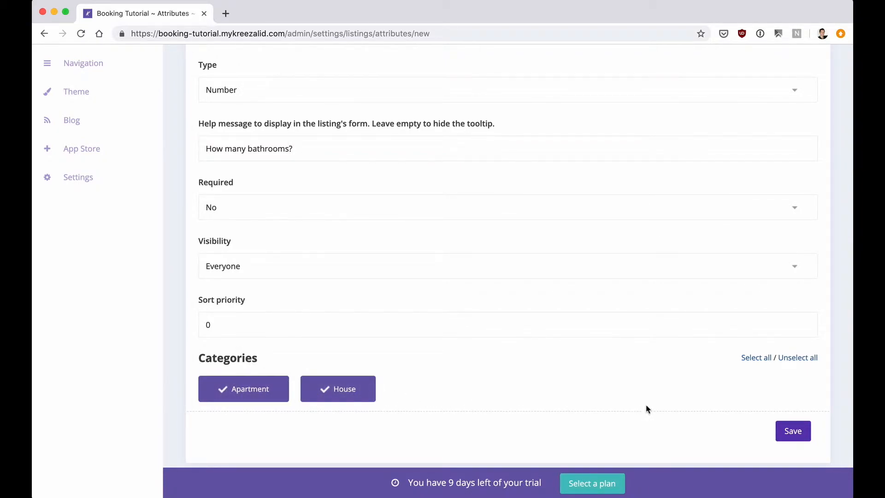
pyautogui.click(790, 431)
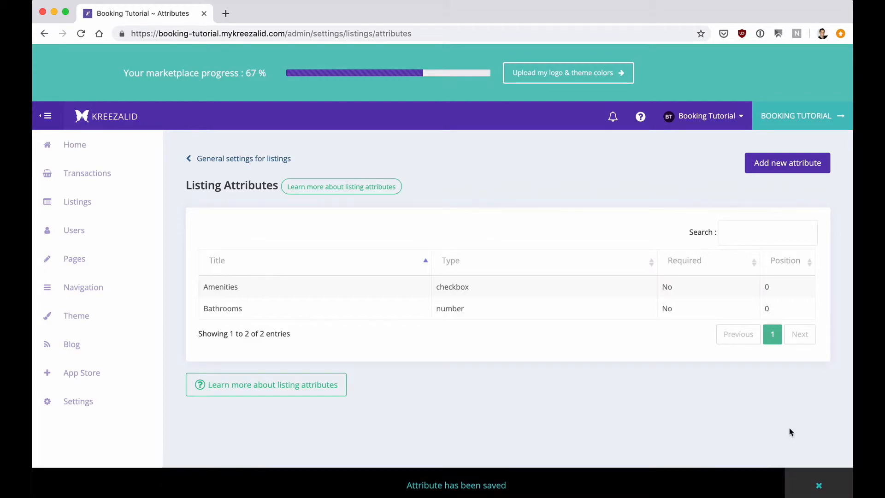
# Create a new listing attribute titled "Beds" and set its type to Number
pyautogui.click(778, 167)
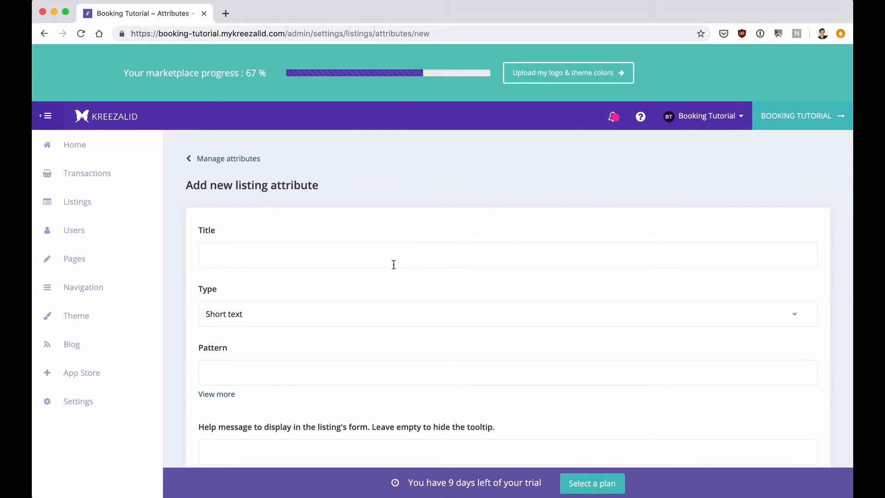
pyautogui.click(241, 256)
pyautogui.write('Beds')
pyautogui.press('Tab')
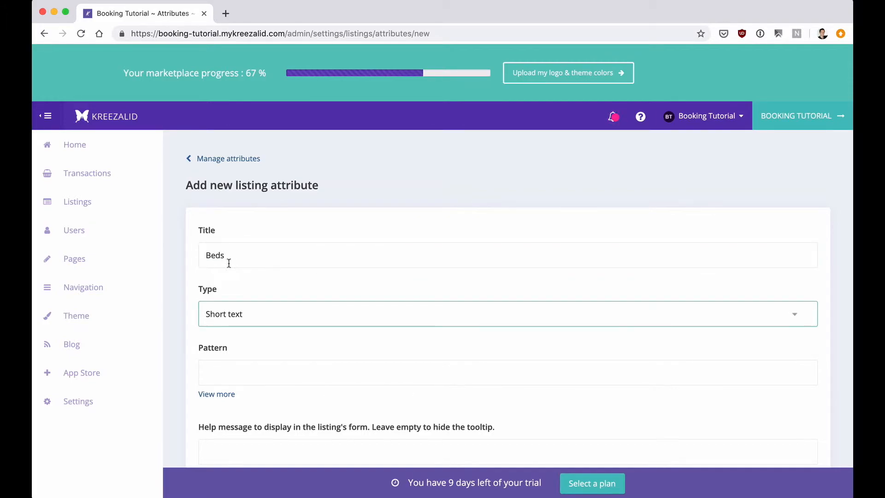
pyautogui.click(208, 319)
pyautogui.click(248, 333)
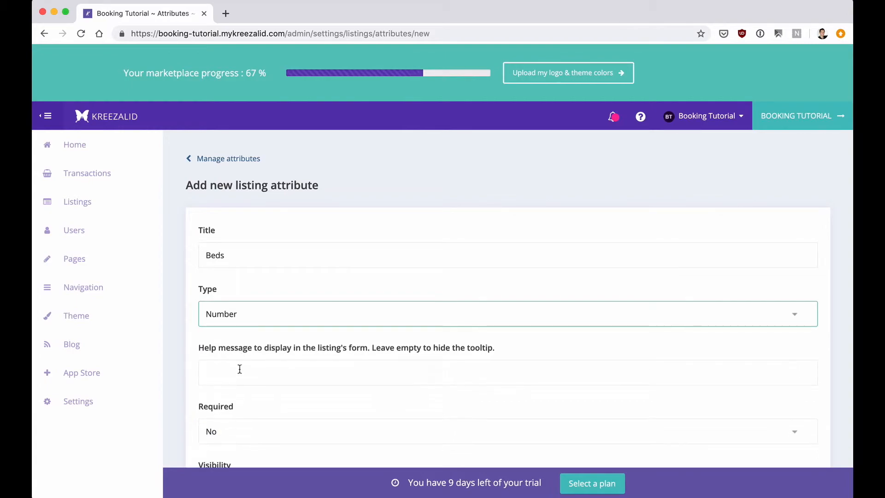
# Enter "How many beds in the rental?" as the help message of the Beds attribute
pyautogui.scroll(-3, 238, 350)
pyautogui.click(235, 299)
pyautogui.write('How many beds in the rental?')
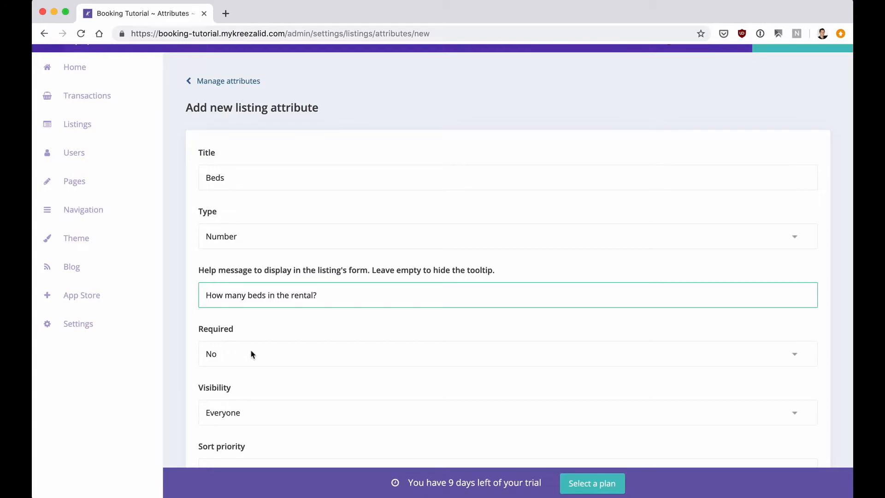
# Assign the Beds attribute to the Apartment and House categories and save it
pyautogui.scroll(-5, 251, 354)
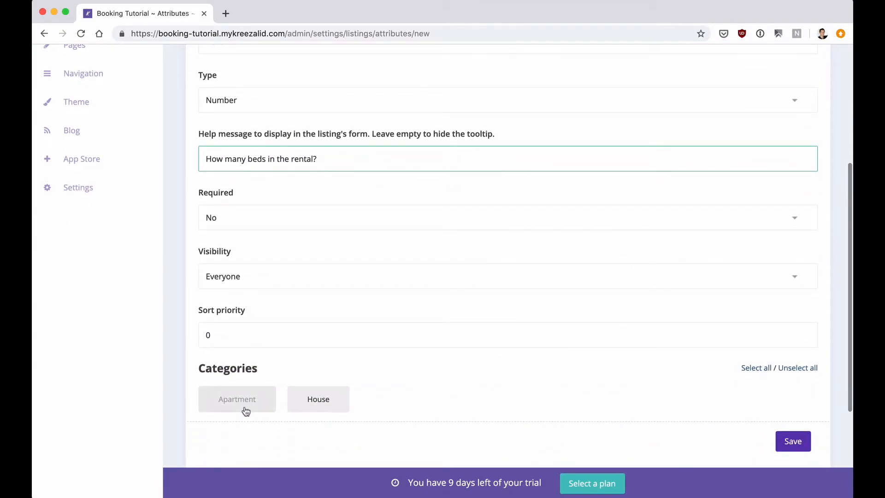
pyautogui.click(241, 409)
pyautogui.click(334, 402)
pyautogui.click(789, 443)
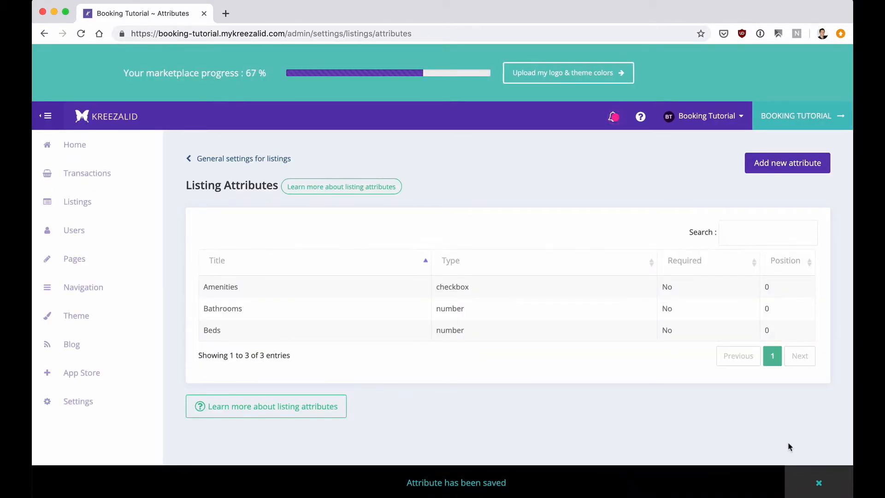
# Create a new listing attribute titled "Number of guests" and set its type to Number
pyautogui.click(792, 171)
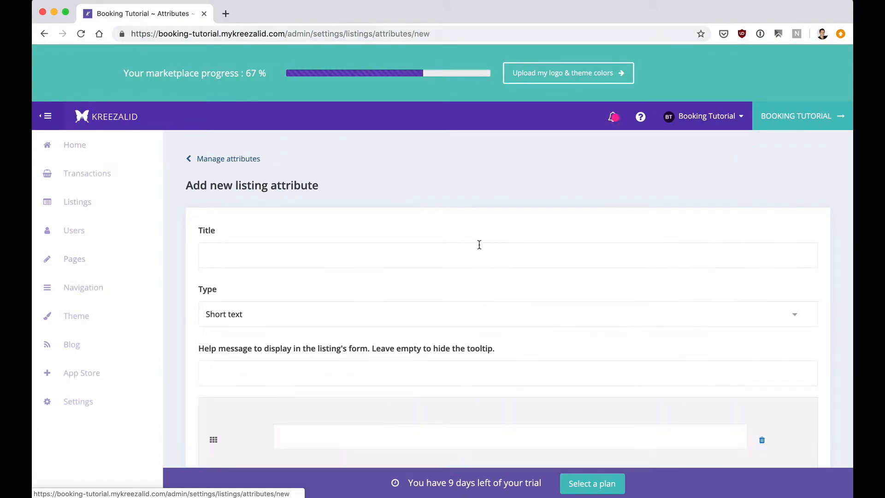
pyautogui.click(228, 253)
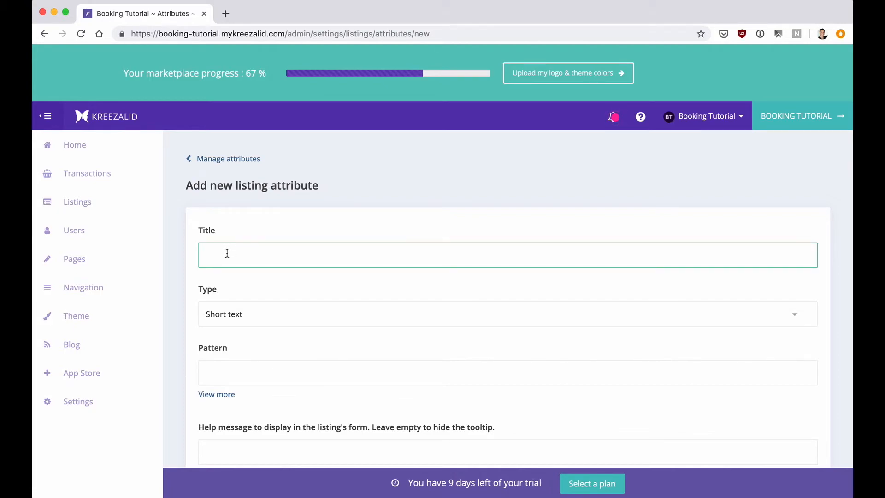
pyautogui.write('Number of guests')
pyautogui.click(235, 317)
pyautogui.click(249, 335)
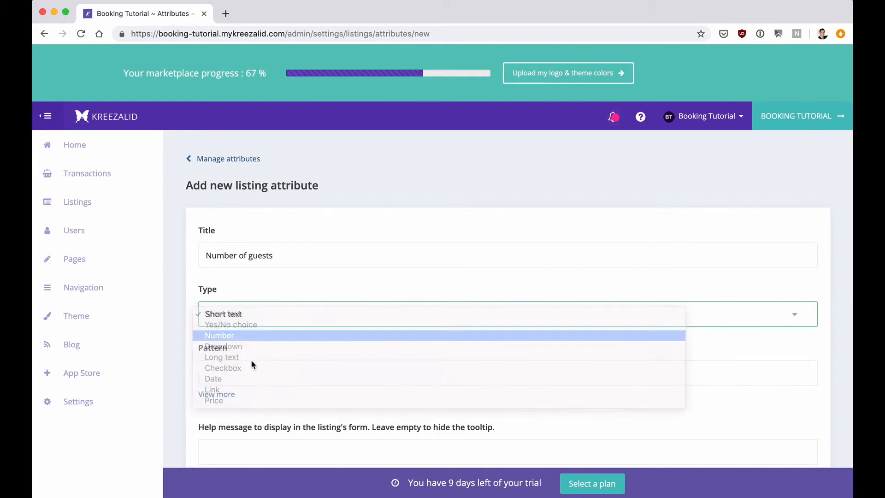
# Enter "How many guests this listing can accomodate?" as the help message of the Number of guests attribute
pyautogui.scroll(-3, 254, 364)
pyautogui.scroll(-3, 257, 358)
pyautogui.click(231, 231)
pyautogui.write('How many guests')
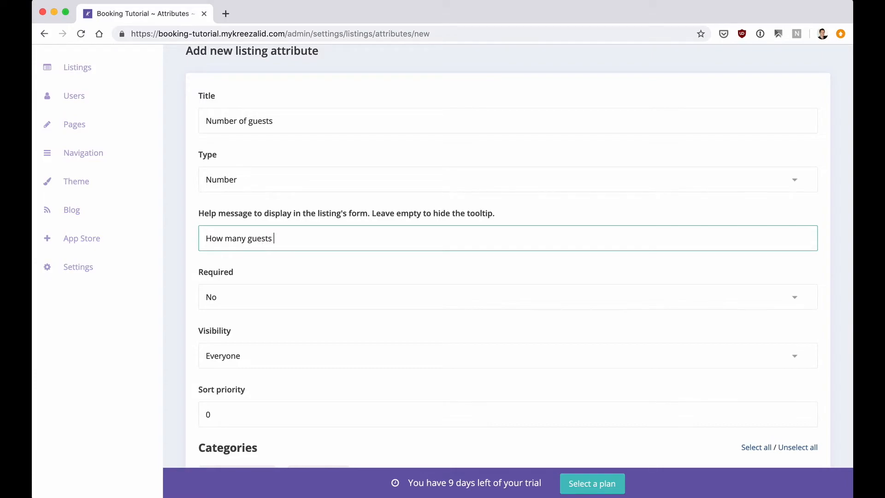
pyautogui.write(' thsi')
pyautogui.write(' listing can')
pyautogui.write(' accomodate')
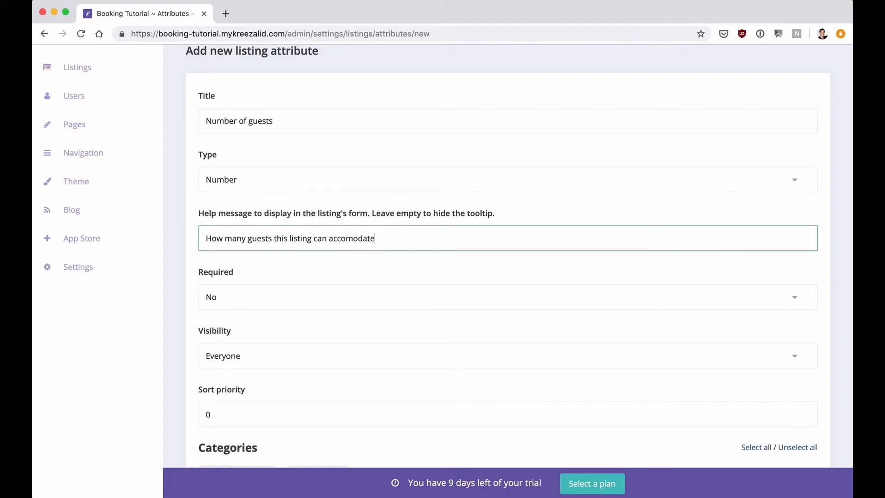
pyautogui.write('?')
# Assign the Number of guests attribute to the Apartment and House categories and save it
pyautogui.scroll(-3, 223, 341)
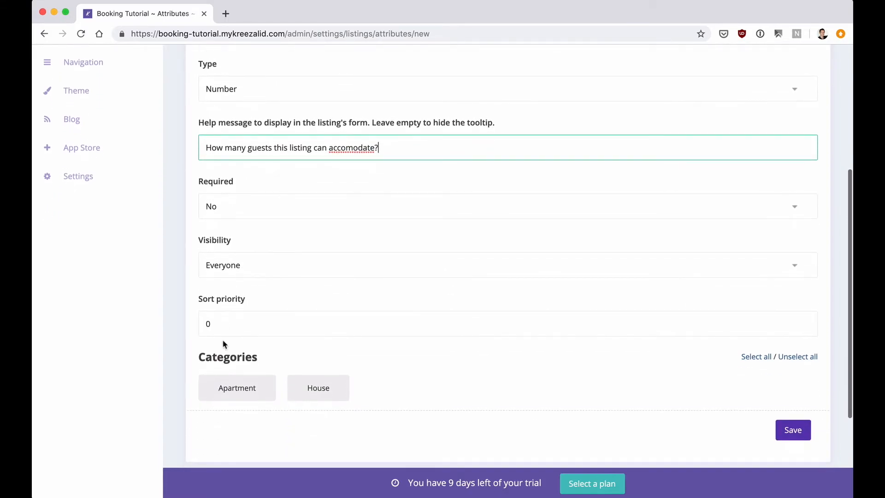
pyautogui.click(252, 397)
pyautogui.click(335, 396)
pyautogui.click(794, 430)
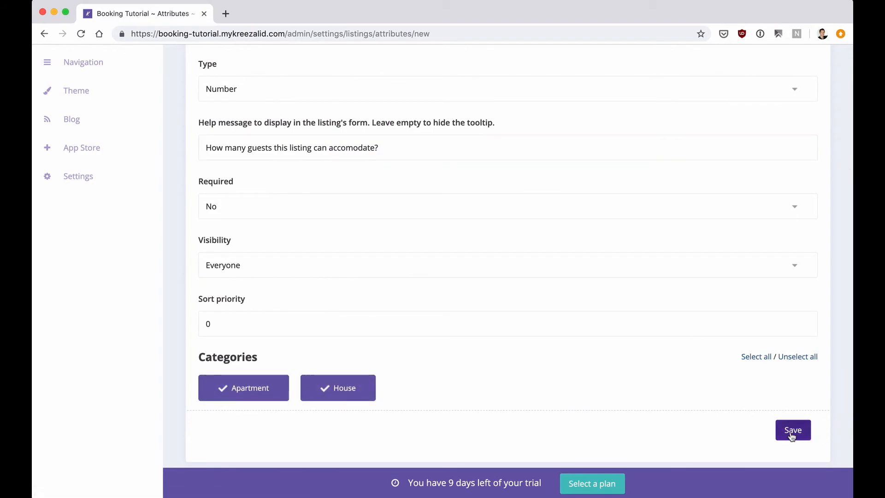